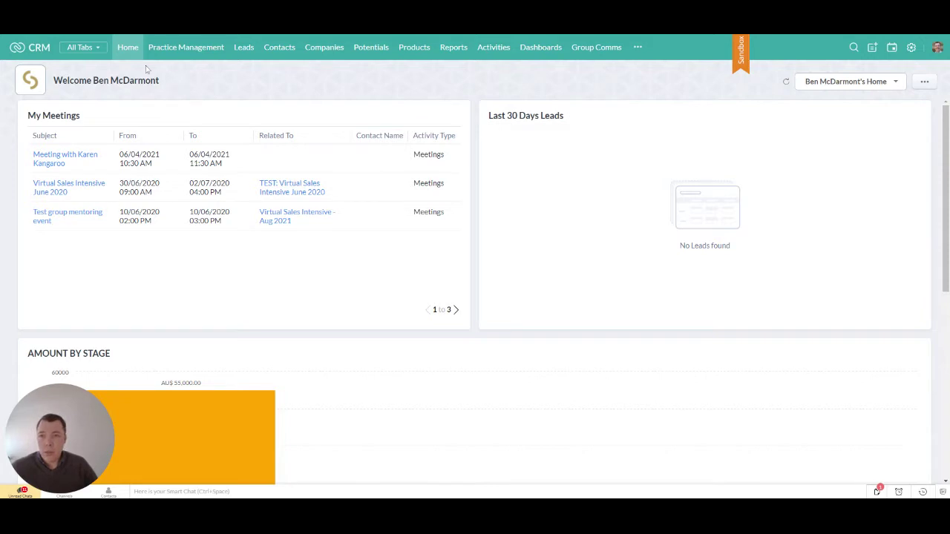
Start a new task in Activities with the subject "Send christmas card".
{"action": "left_click", "coordinate": [495, 57]}
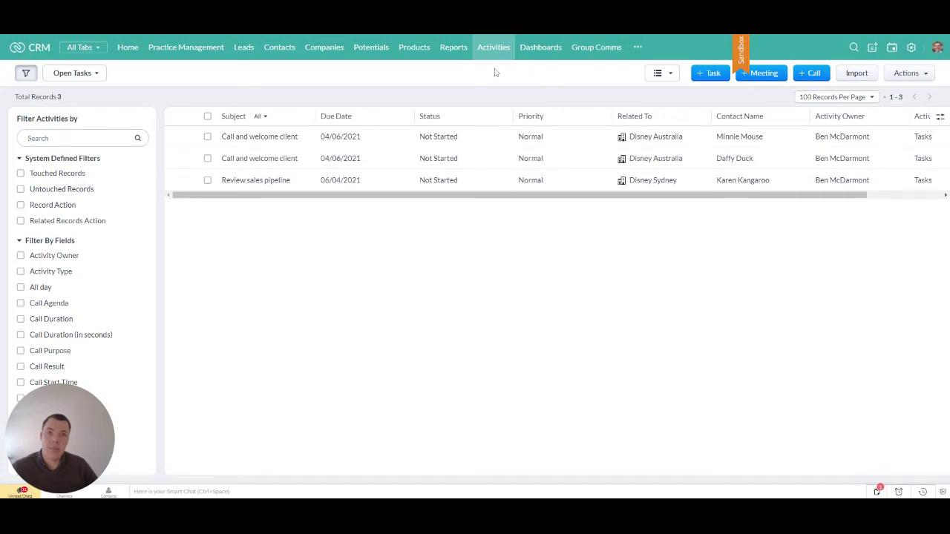
{"action": "left_click", "coordinate": [699, 74]}
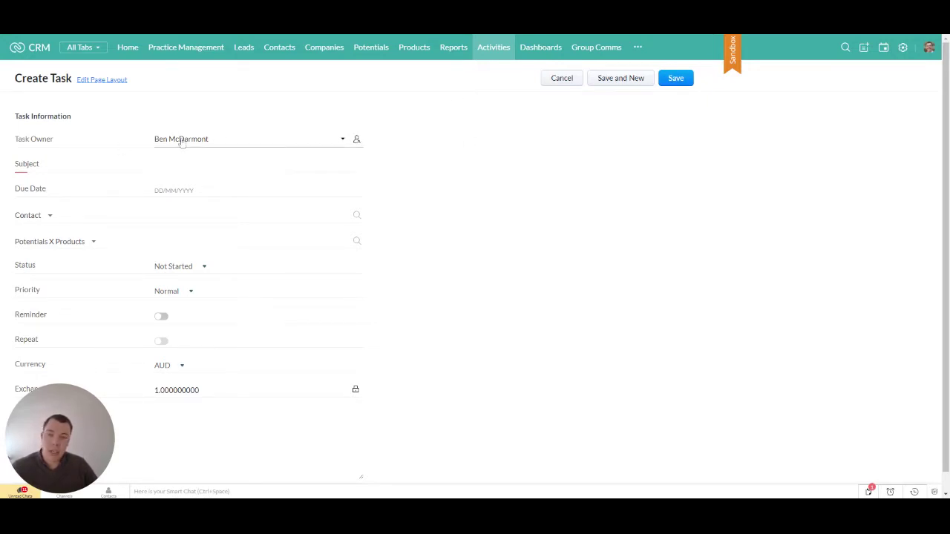
{"action": "left_click", "coordinate": [232, 165]}
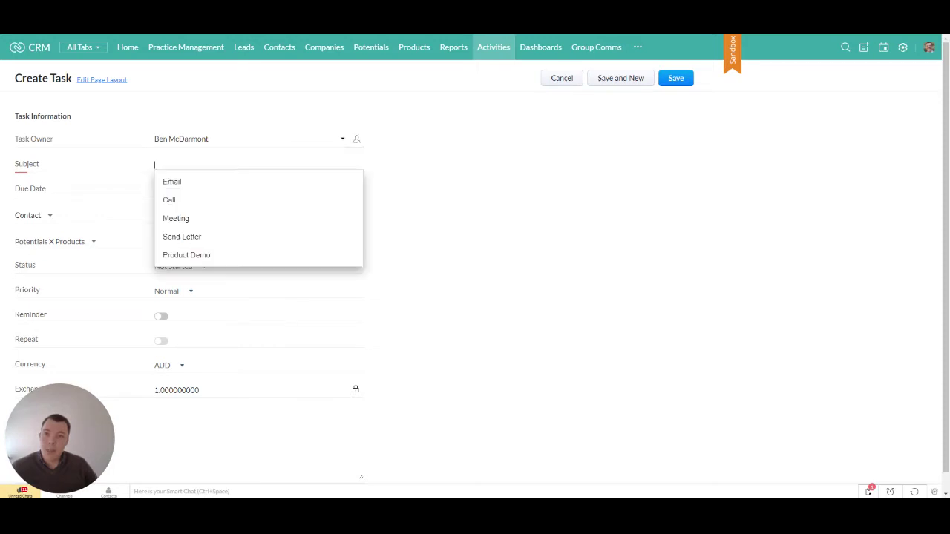
{"action": "type", "text": "Send chr"}
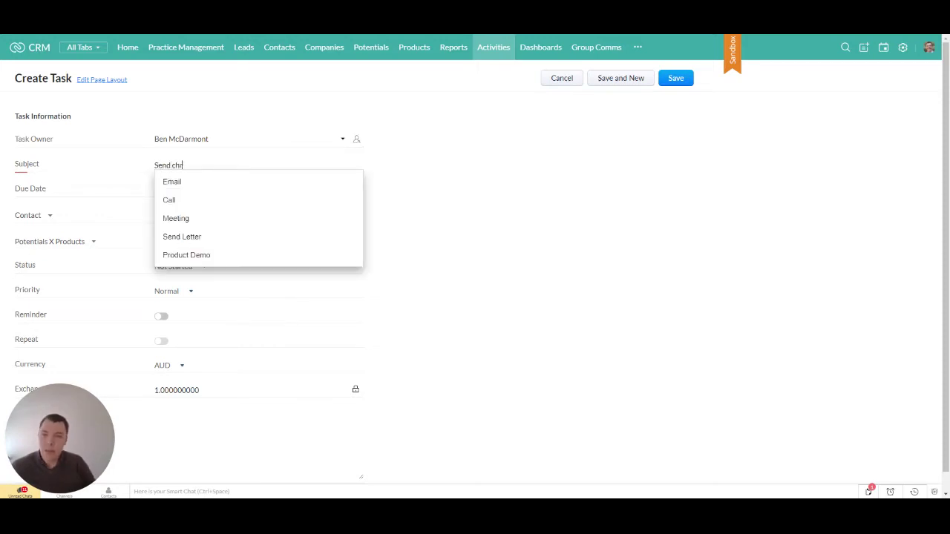
{"action": "type", "text": "istmas card"}
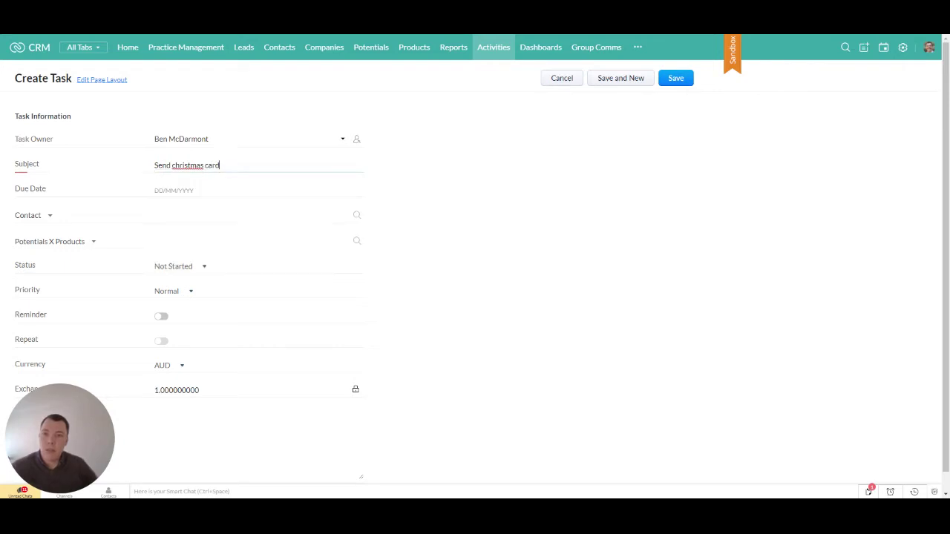
{"action": "left_click", "coordinate": [429, 165]}
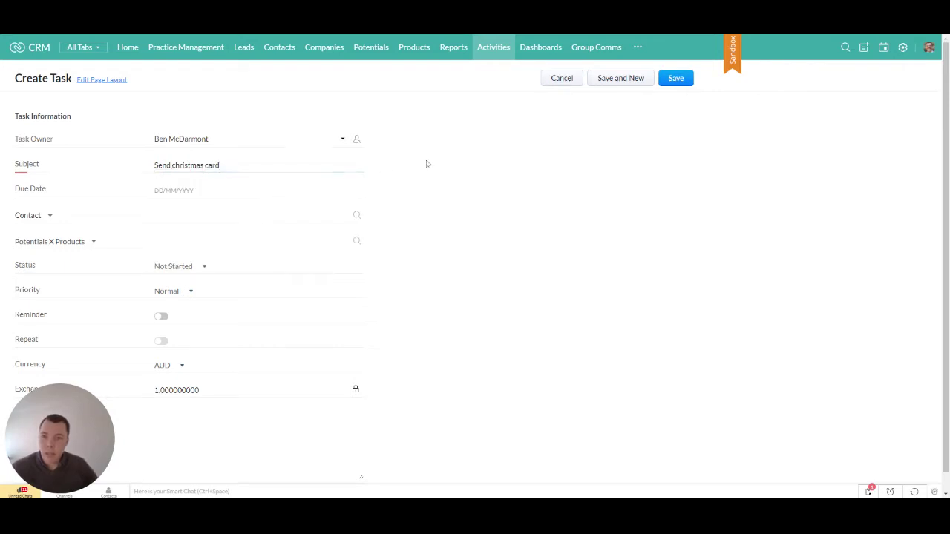
Set the task's due date to 01/12/2021.
{"action": "left_click", "coordinate": [231, 190]}
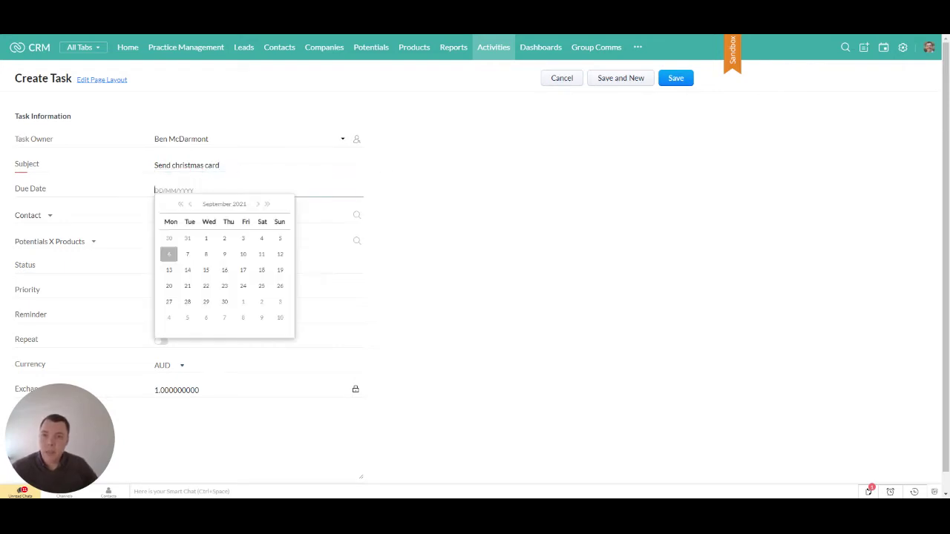
{"action": "left_click", "coordinate": [259, 204]}
{"action": "left_click", "coordinate": [258, 204]}
{"action": "left_click", "coordinate": [258, 205]}
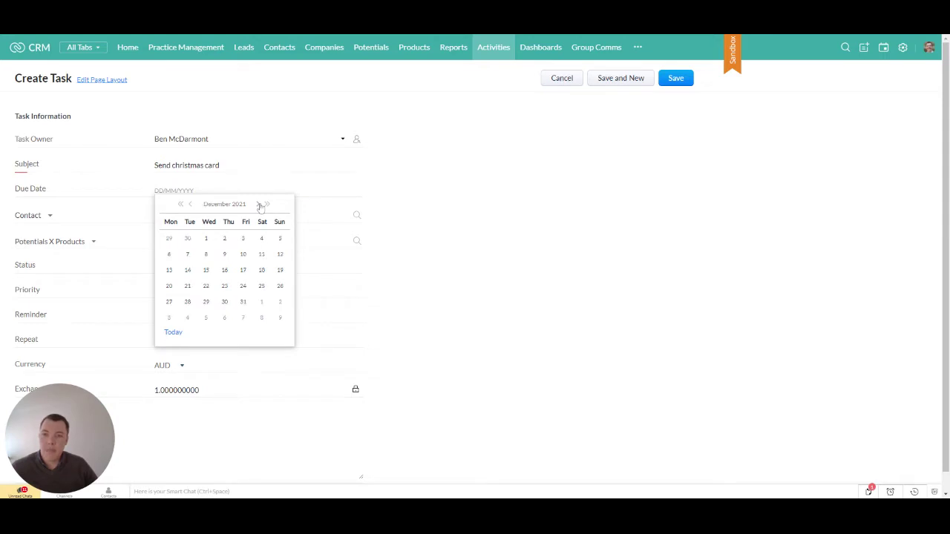
{"action": "left_click", "coordinate": [206, 238]}
{"action": "left_click", "coordinate": [392, 220]}
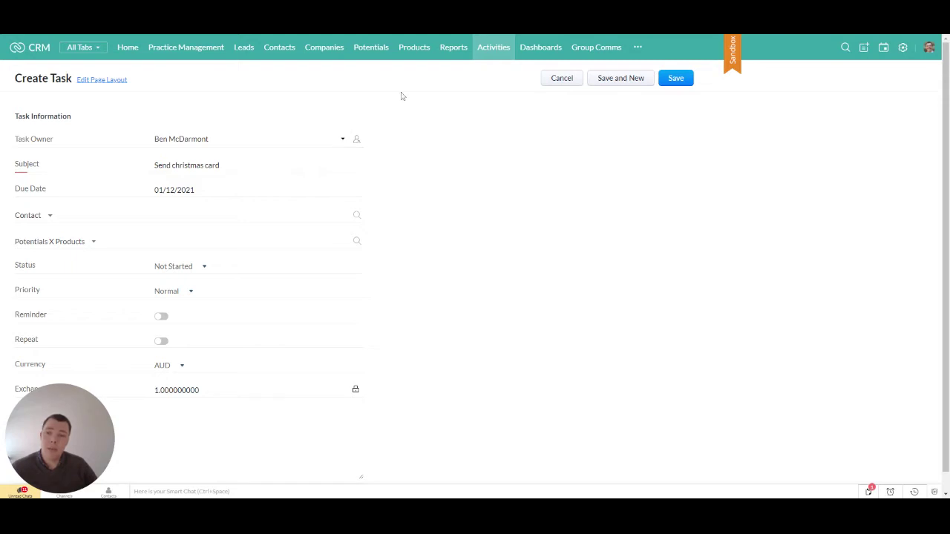
Link the task to the contact who is CEO of Disney Sydney.
{"action": "left_click", "coordinate": [357, 215]}
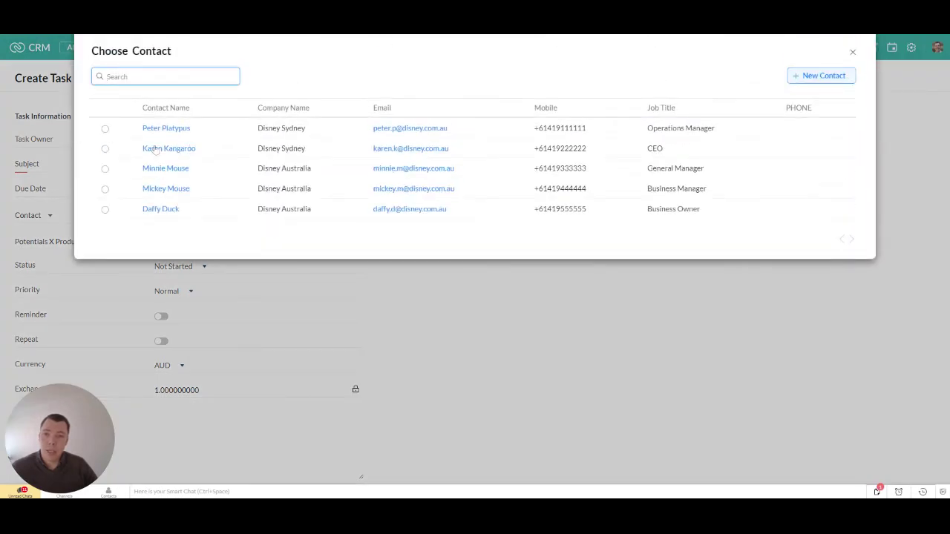
{"action": "left_click", "coordinate": [104, 148]}
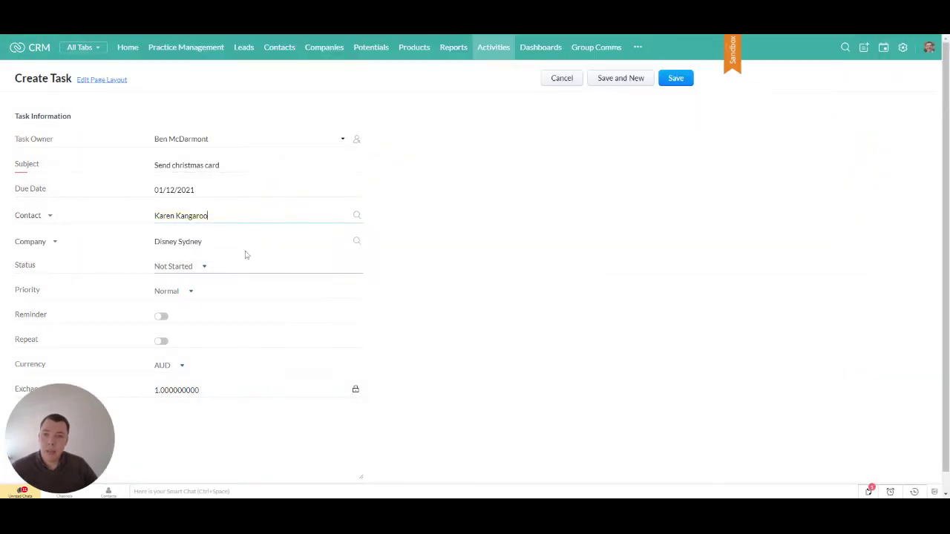
{"action": "left_click", "coordinate": [441, 243]}
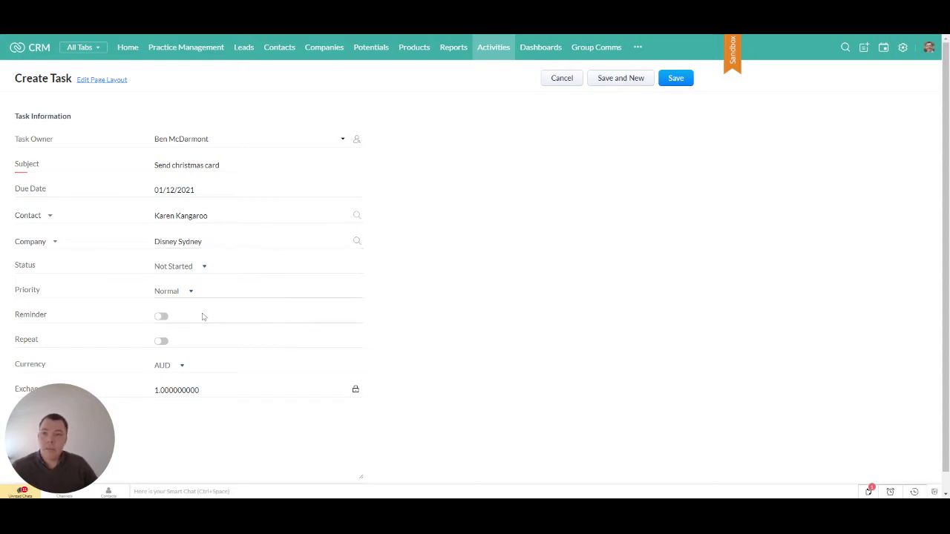
Turn on an email reminder for the task on 25/11/2021 and save the task.
{"action": "left_click", "coordinate": [162, 317]}
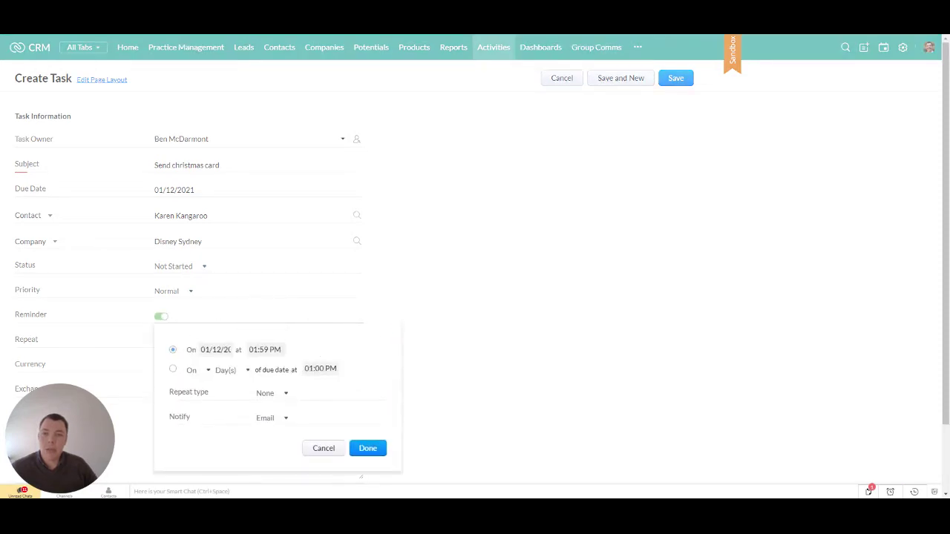
{"action": "left_click", "coordinate": [210, 350]}
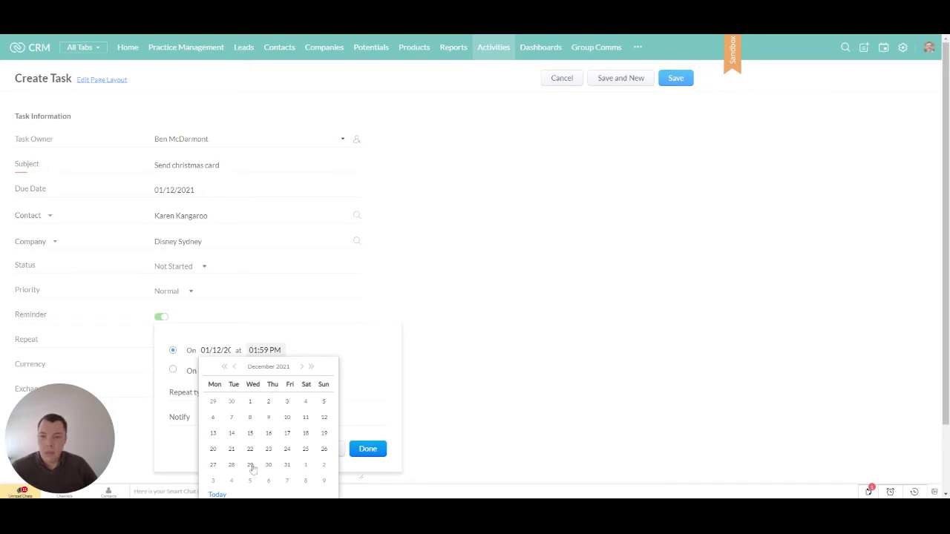
{"action": "left_click", "coordinate": [234, 367]}
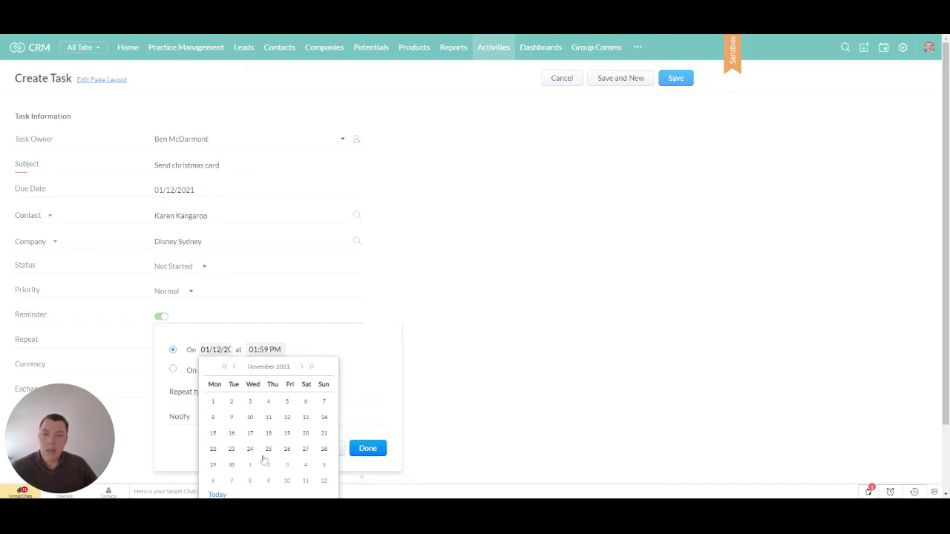
{"action": "left_click", "coordinate": [268, 450]}
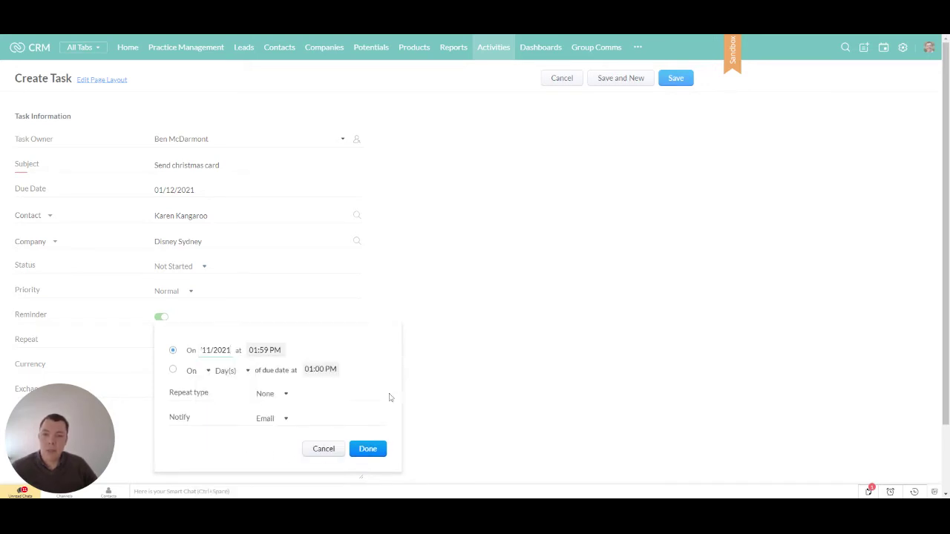
{"action": "left_click", "coordinate": [369, 450]}
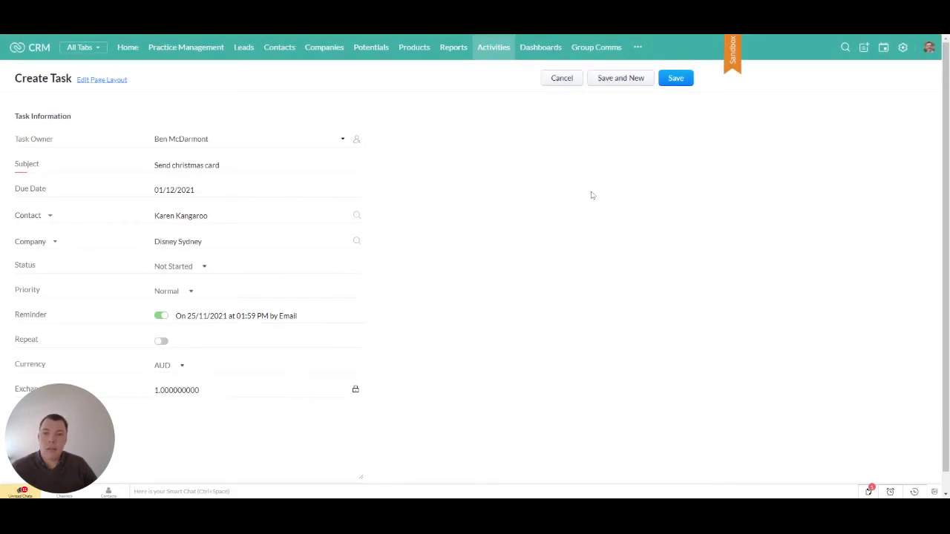
{"action": "left_click", "coordinate": [679, 79]}
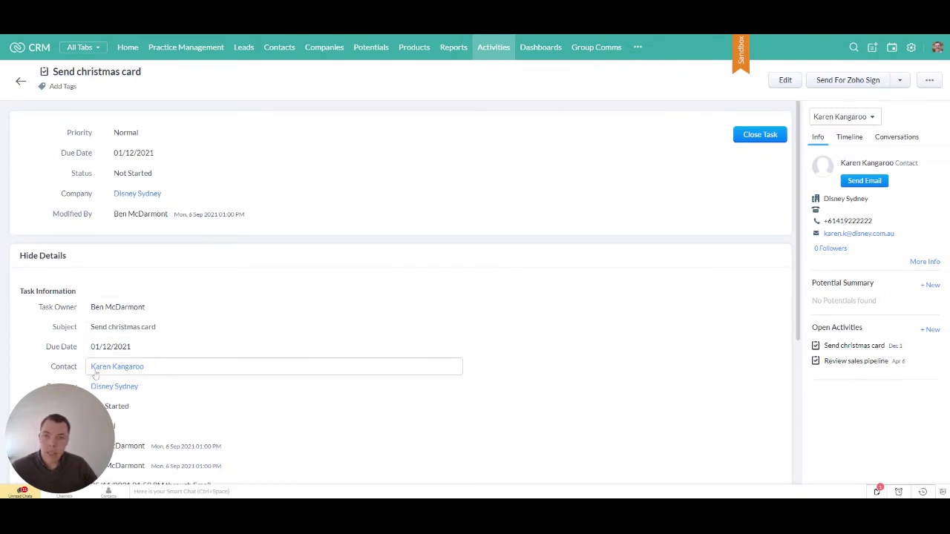
Open the contact record linked to the task and view its open activities.
{"action": "mouse_move", "coordinate": [112, 373]}
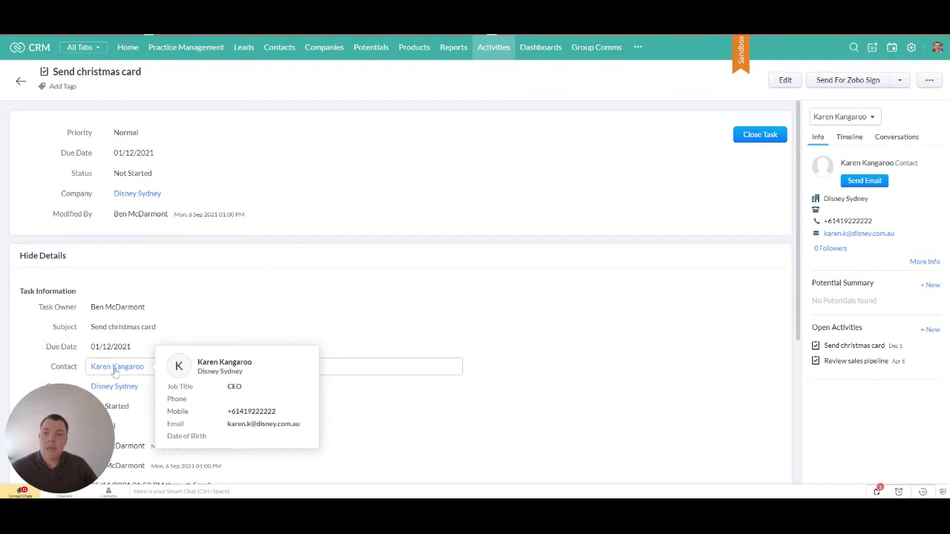
{"action": "left_click", "coordinate": [115, 367]}
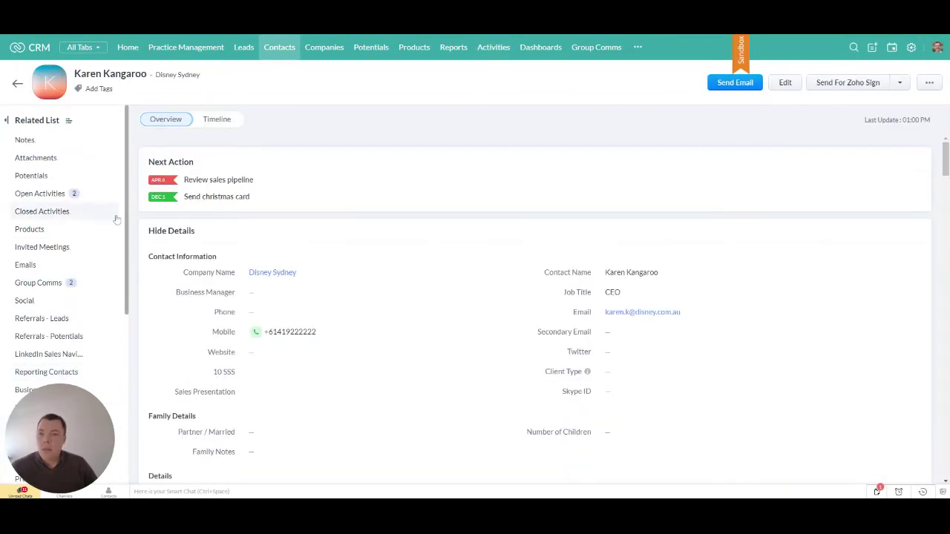
{"action": "left_click", "coordinate": [39, 194]}
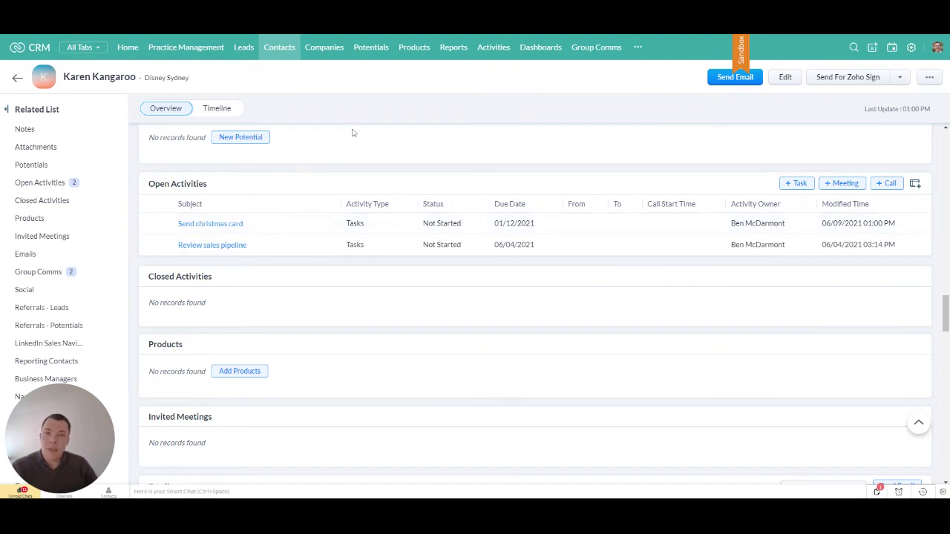
Switch the Activities list to the My Open Tasks view.
{"action": "left_click", "coordinate": [495, 58]}
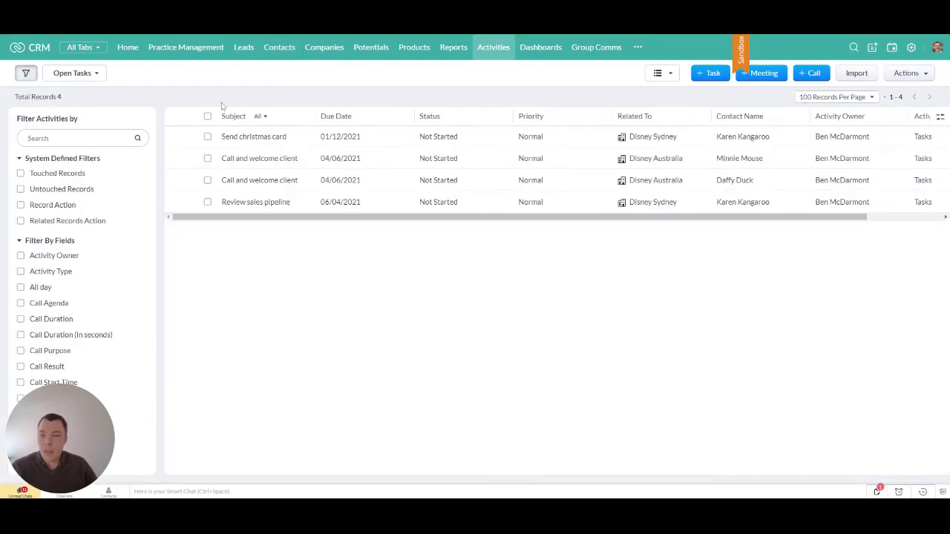
{"action": "left_click", "coordinate": [89, 77]}
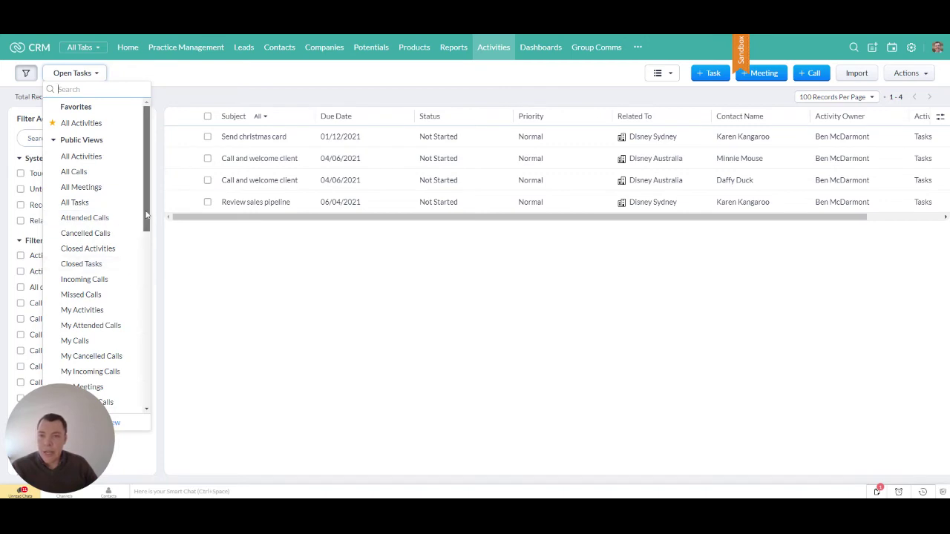
{"action": "left_click_drag", "start_coordinate": [146, 215], "coordinate": [146, 303]}
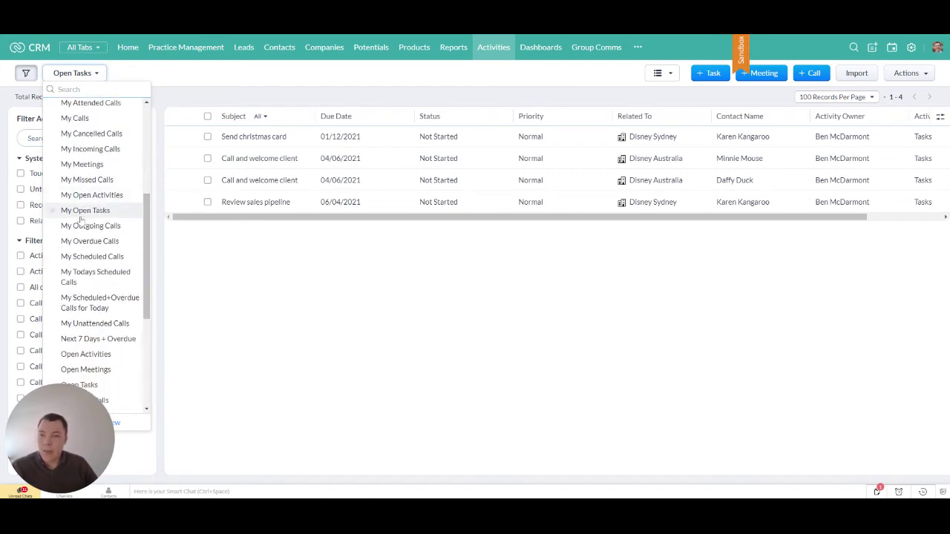
{"action": "left_click", "coordinate": [84, 212]}
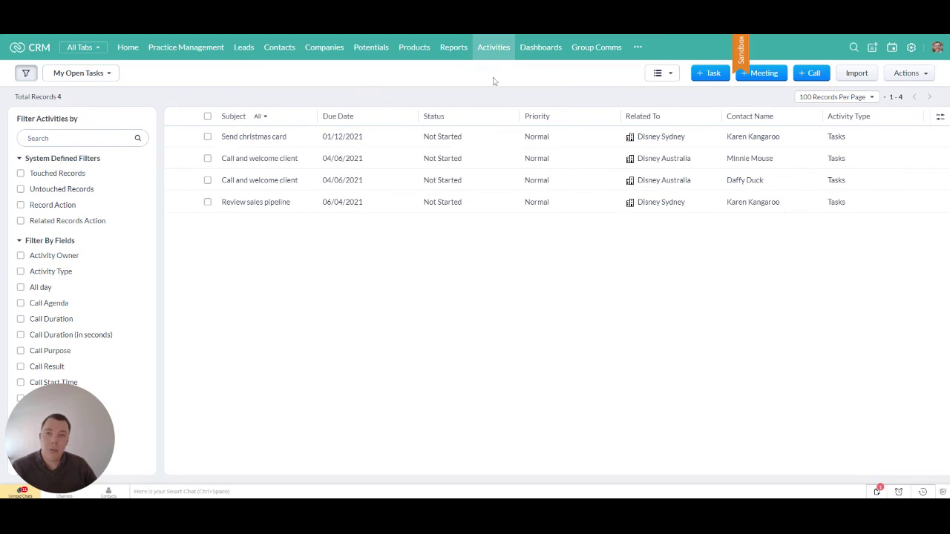
Edit the My Meetings component on the home page to use the My Open Tasks custom view.
{"action": "left_click", "coordinate": [127, 49]}
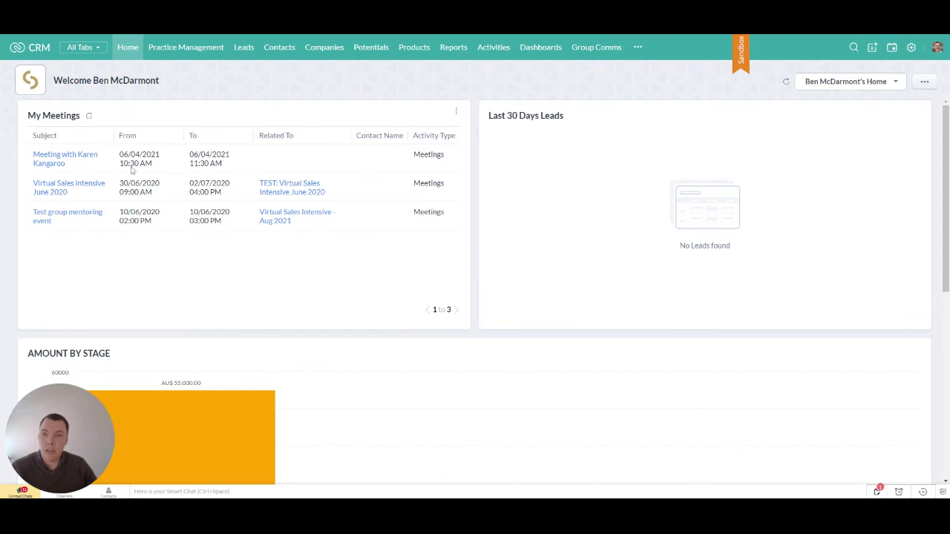
{"action": "left_click", "coordinate": [455, 112]}
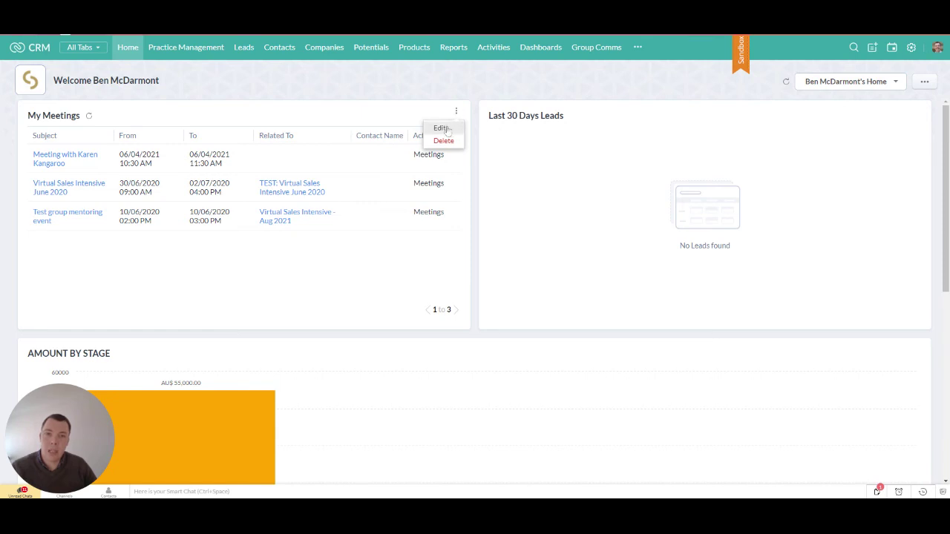
{"action": "left_click", "coordinate": [447, 130]}
{"action": "left_click", "coordinate": [480, 136]}
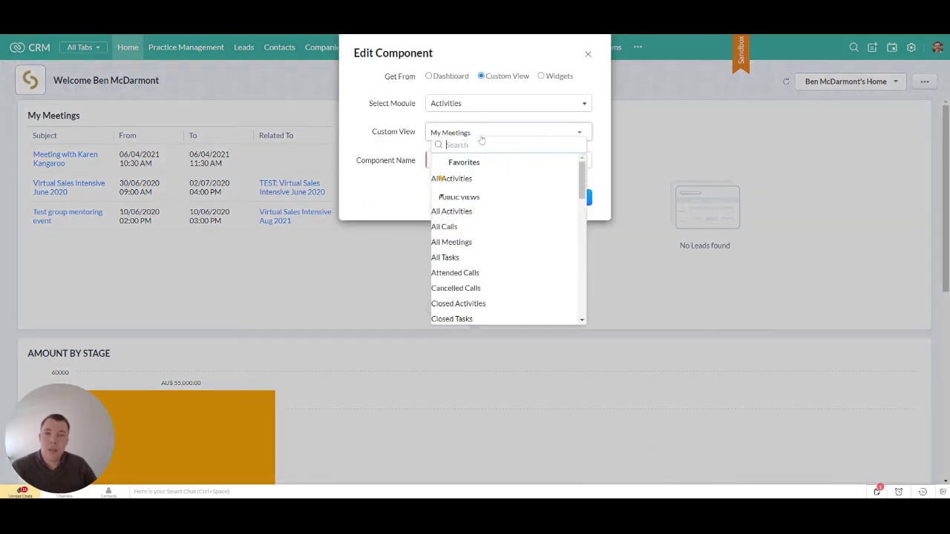
{"action": "type", "text": "my open"}
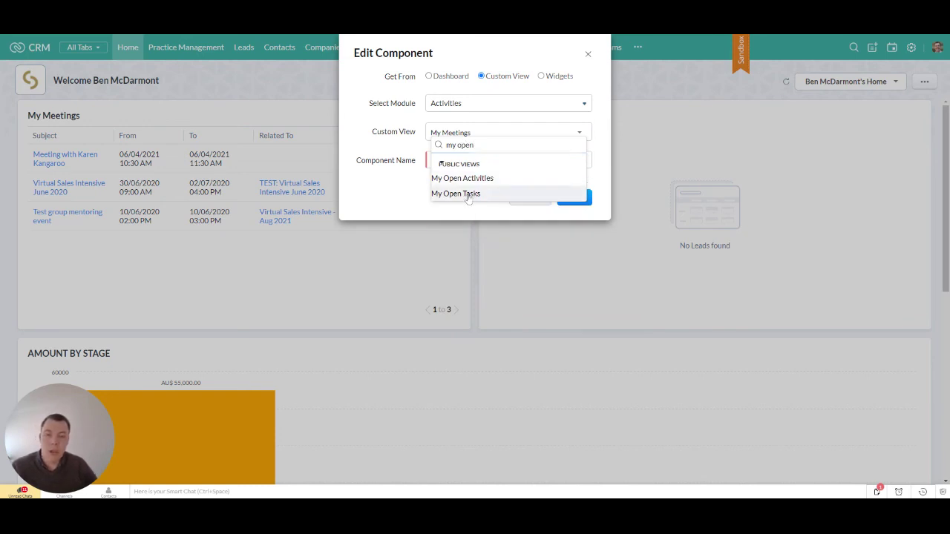
{"action": "left_click", "coordinate": [467, 194]}
Rename the home page component as "My Open Tasks" and save it.
{"action": "key", "text": "Tab"}
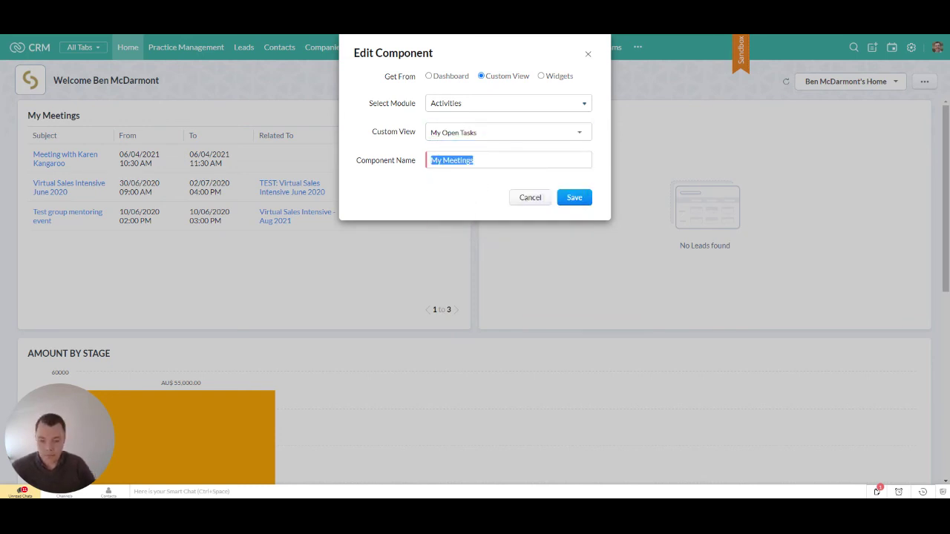
{"action": "type", "text": "My Open Tasks"}
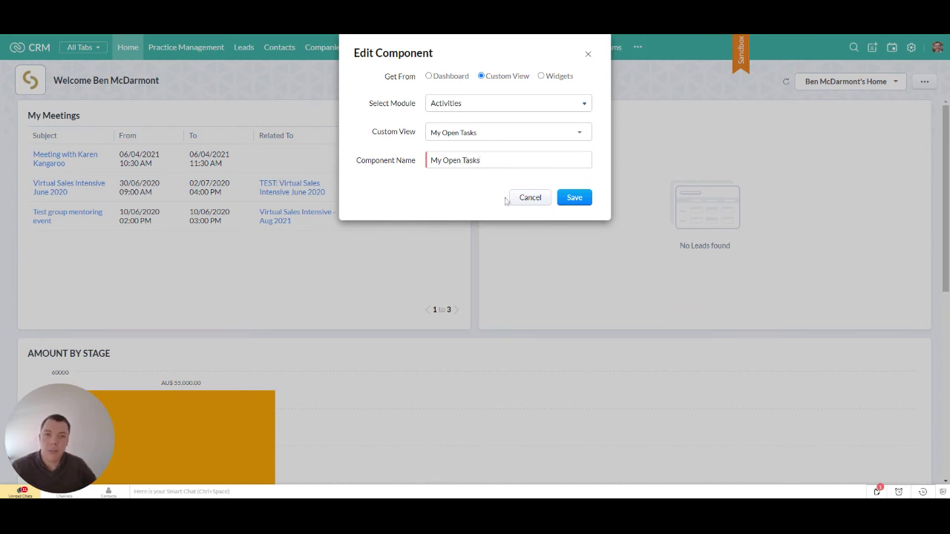
{"action": "left_click", "coordinate": [576, 199]}
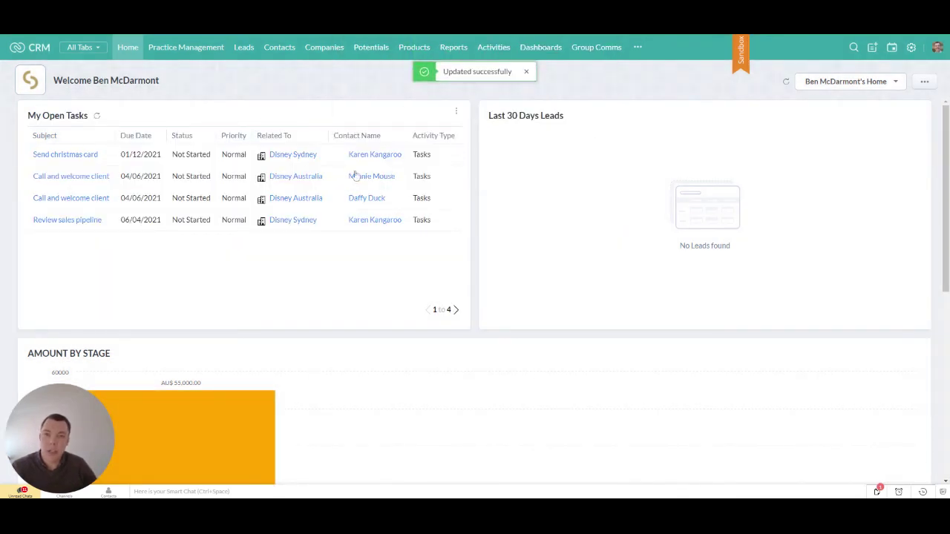